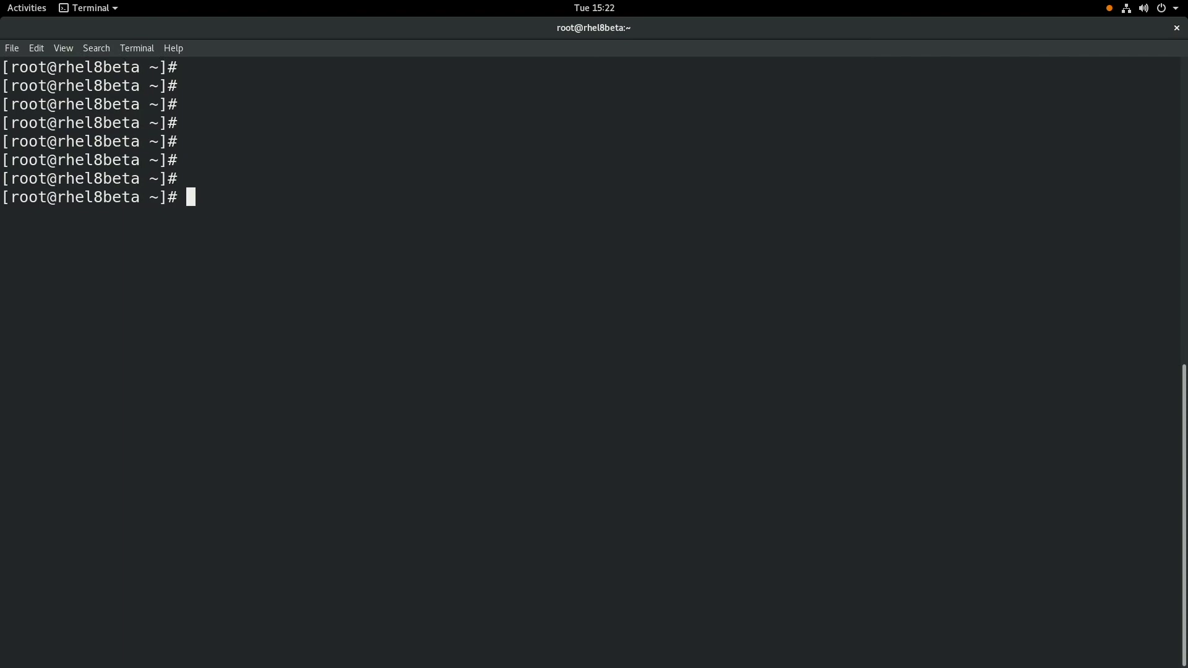
Step: Enable and start cockpit.socket with systemctl, then yum install cockpit-machines, confirming with y
{"action": "type", "text": "systemctl enable --now cockpit.sock"}
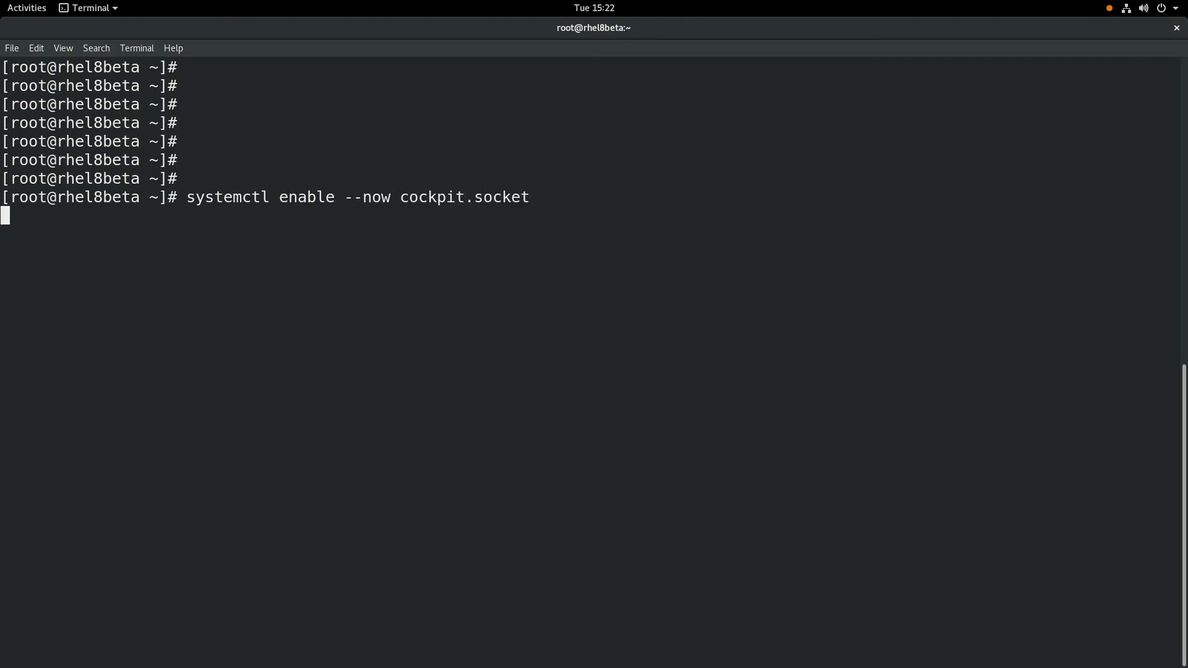
{"action": "type", "text": "et"}
{"action": "key", "text": "Return"}
{"action": "key", "text": "Return"}
{"action": "key", "text": "Return"}
{"action": "key", "text": "Return"}
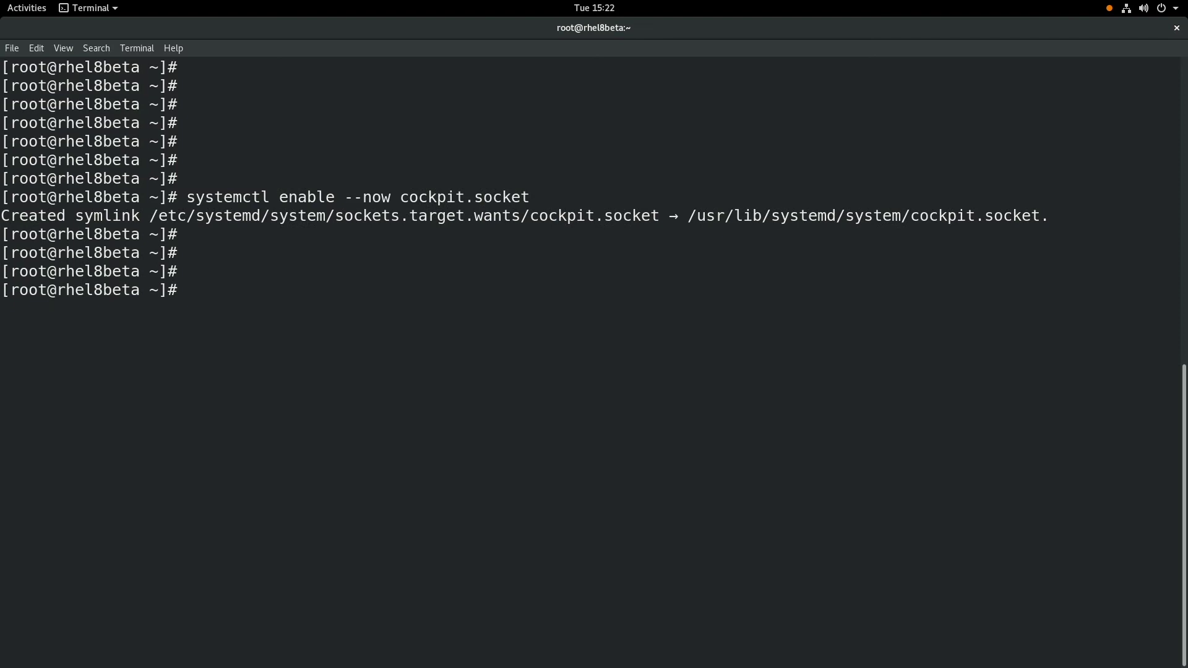
{"action": "type", "text": "yum install cock"}
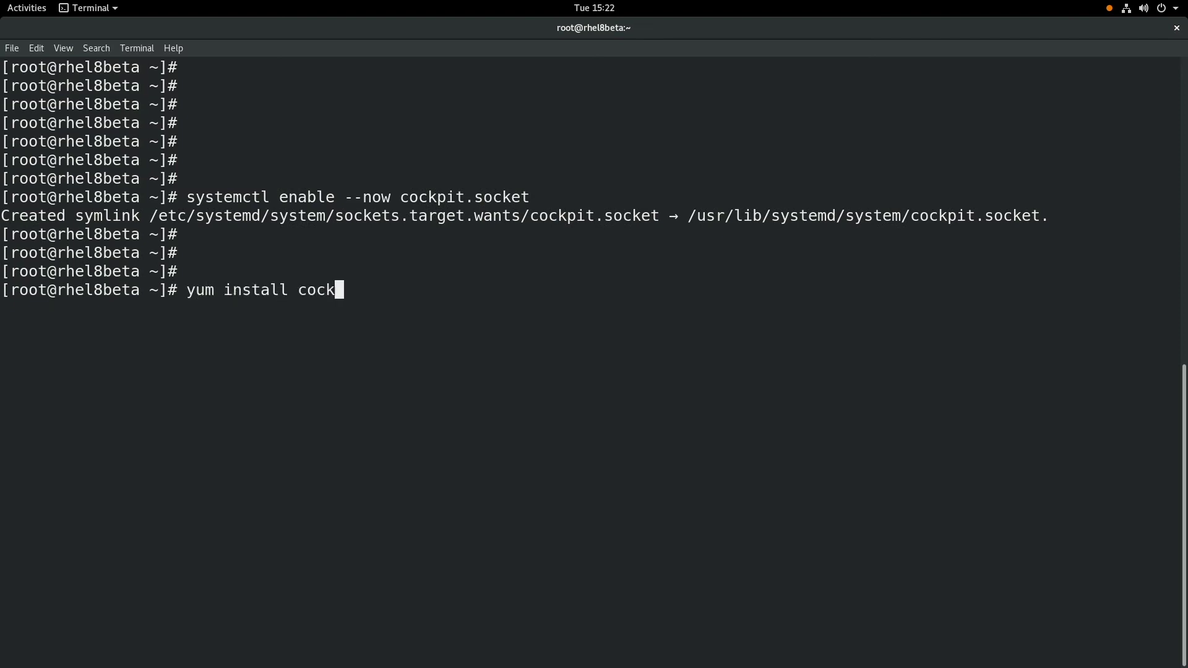
{"action": "type", "text": "pit-machines"}
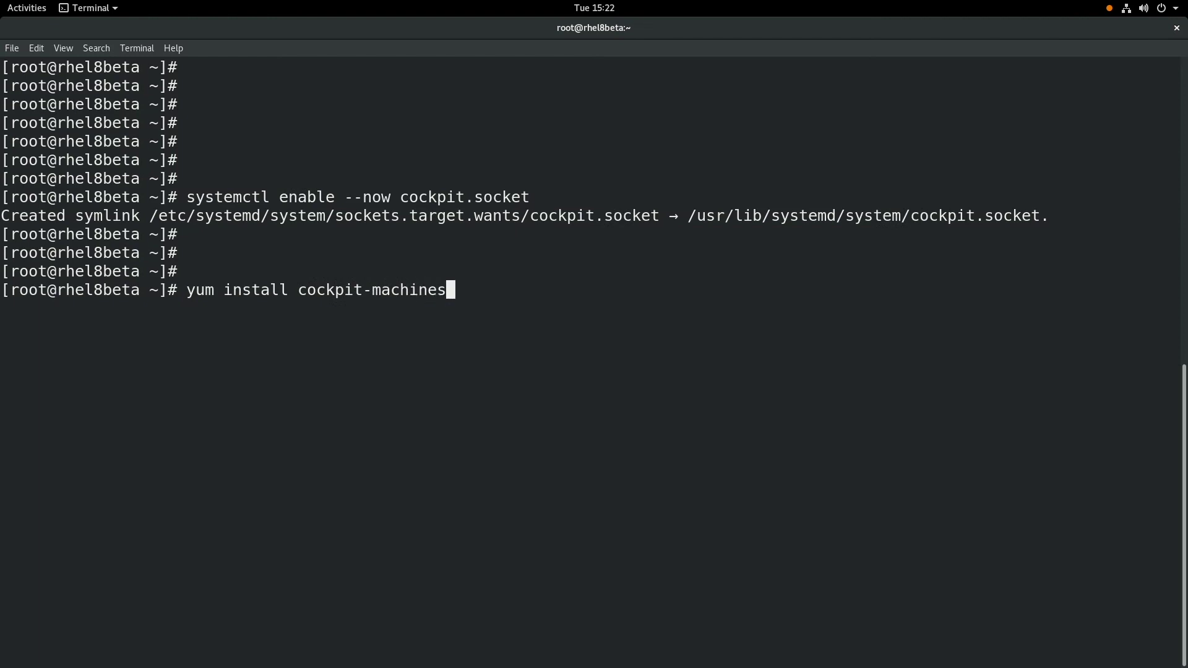
{"action": "key", "text": "Return"}
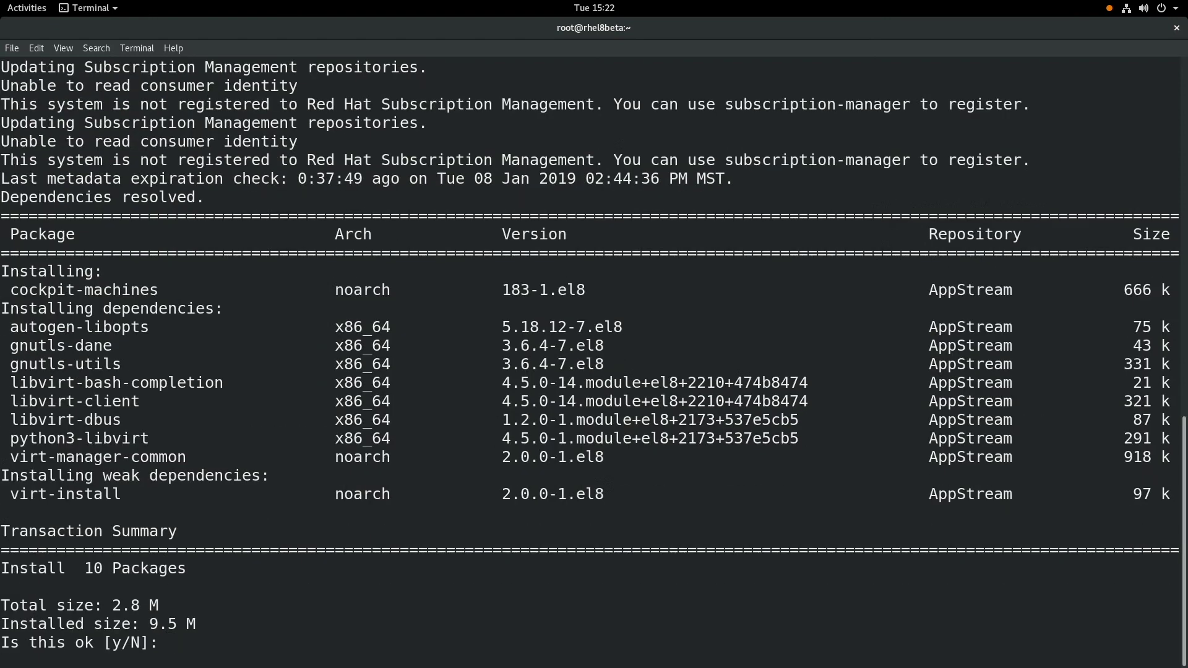
{"action": "type", "text": "y"}
{"action": "key", "text": "Return"}
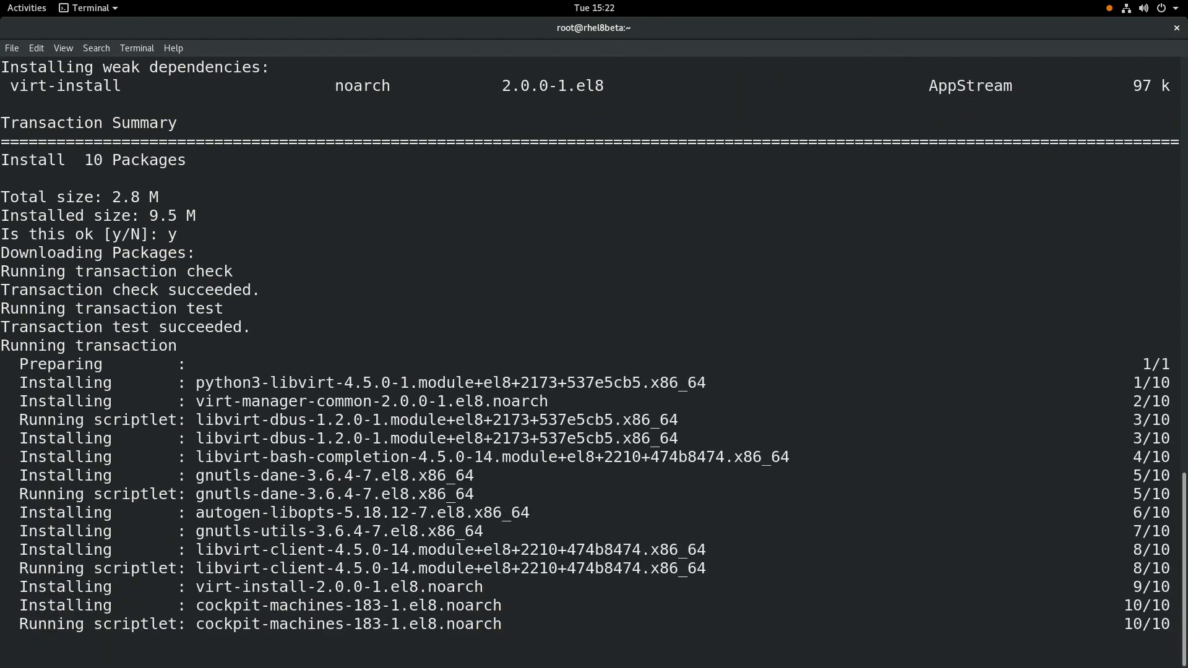
{"action": "key", "text": "Return"}
{"action": "key", "text": "Return"}
{"action": "key", "text": "Return"}
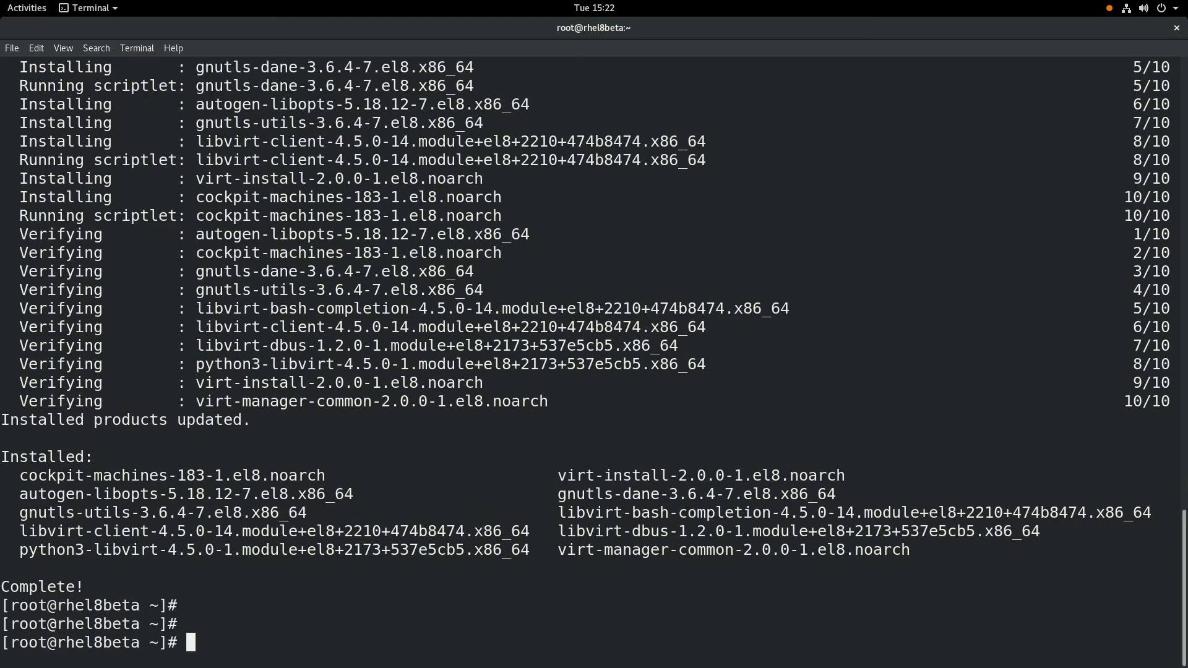
Step: Install virt-viewer with yum, confirming the prompt with y
{"action": "type", "text": "yum install v"}
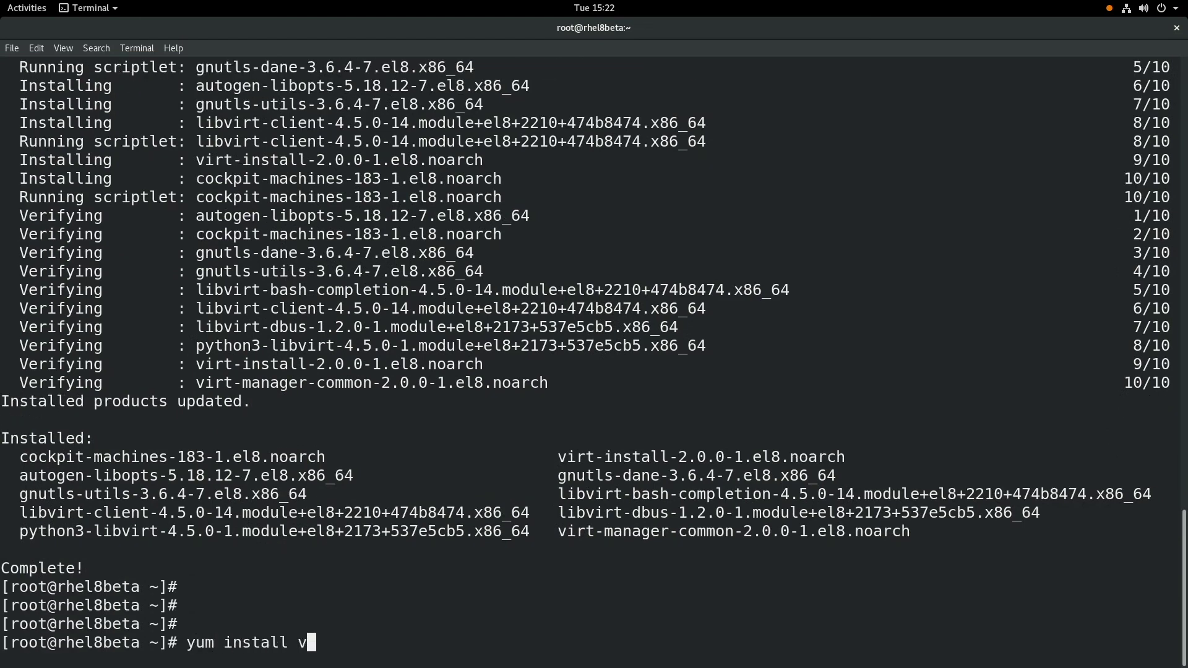
{"action": "type", "text": "irt-viewer"}
{"action": "key", "text": "Return"}
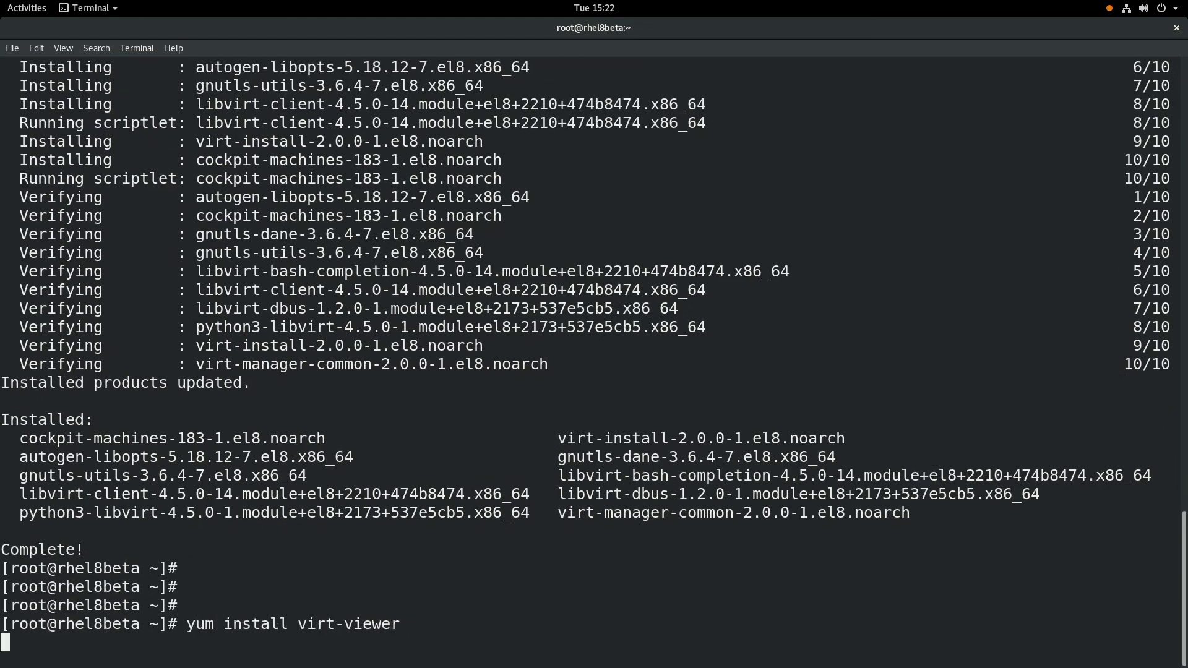
{"action": "type", "text": "y"}
{"action": "key", "text": "Return"}
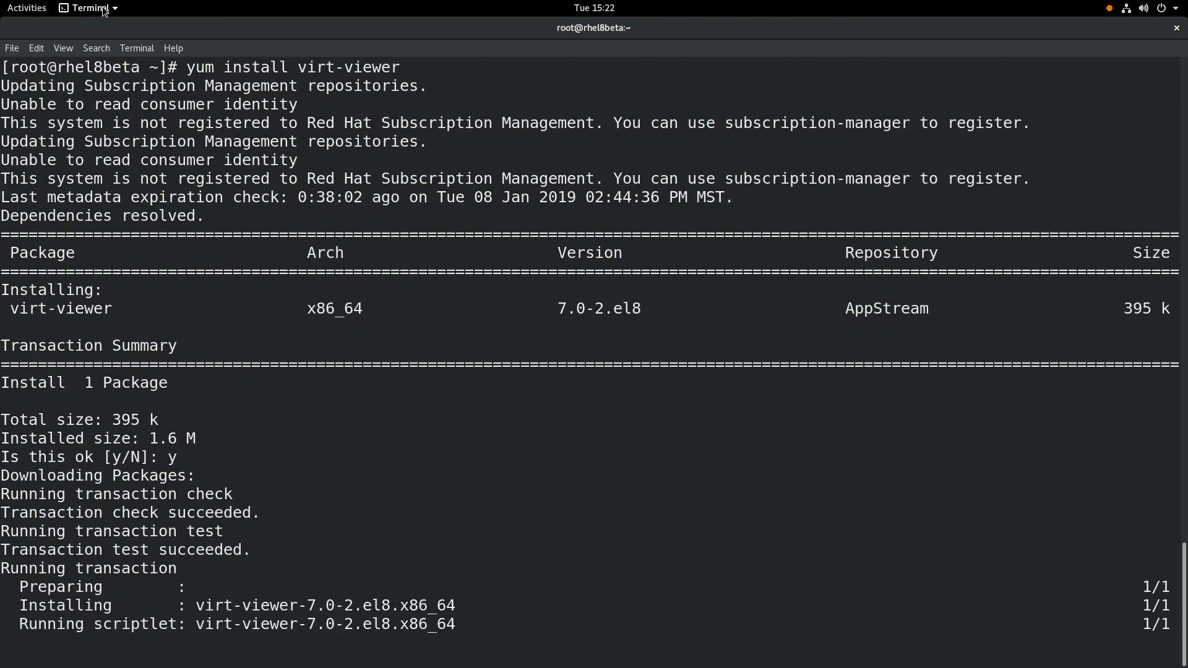
Step: Switch to Firefox and enter the Cockpit address rhel8beta.example.com:9090
{"action": "left_click", "coordinate": [27, 10]}
{"action": "left_click", "coordinate": [382, 287]}
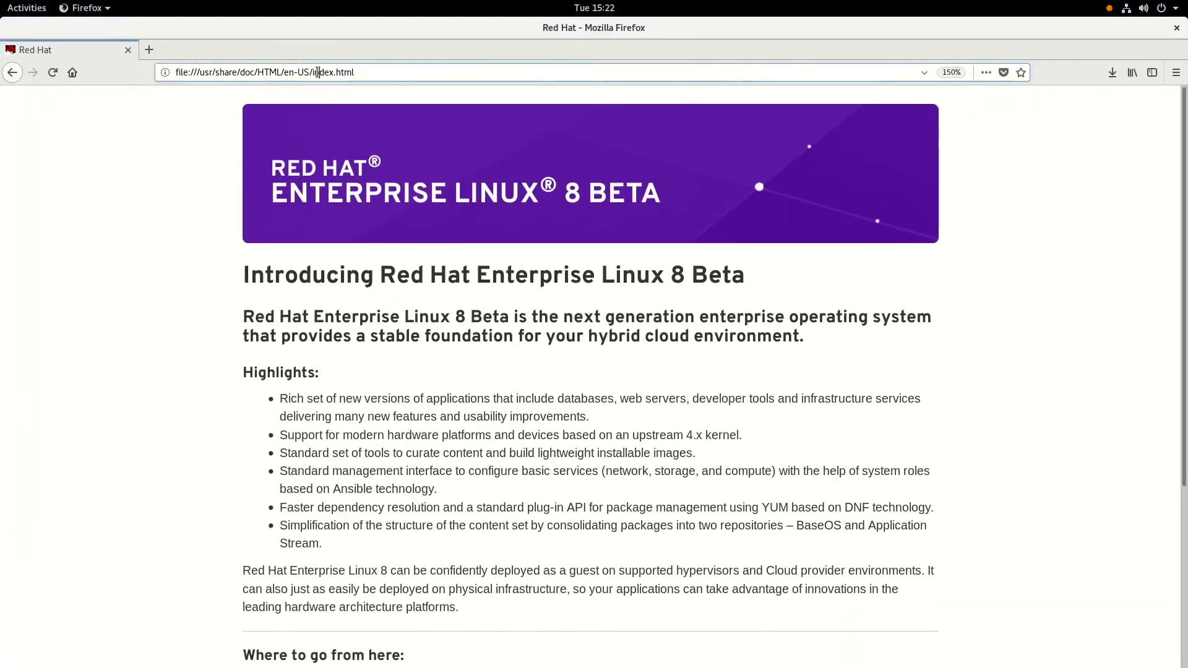
{"action": "left_click", "coordinate": [316, 73]}
{"action": "type", "text": "rh"}
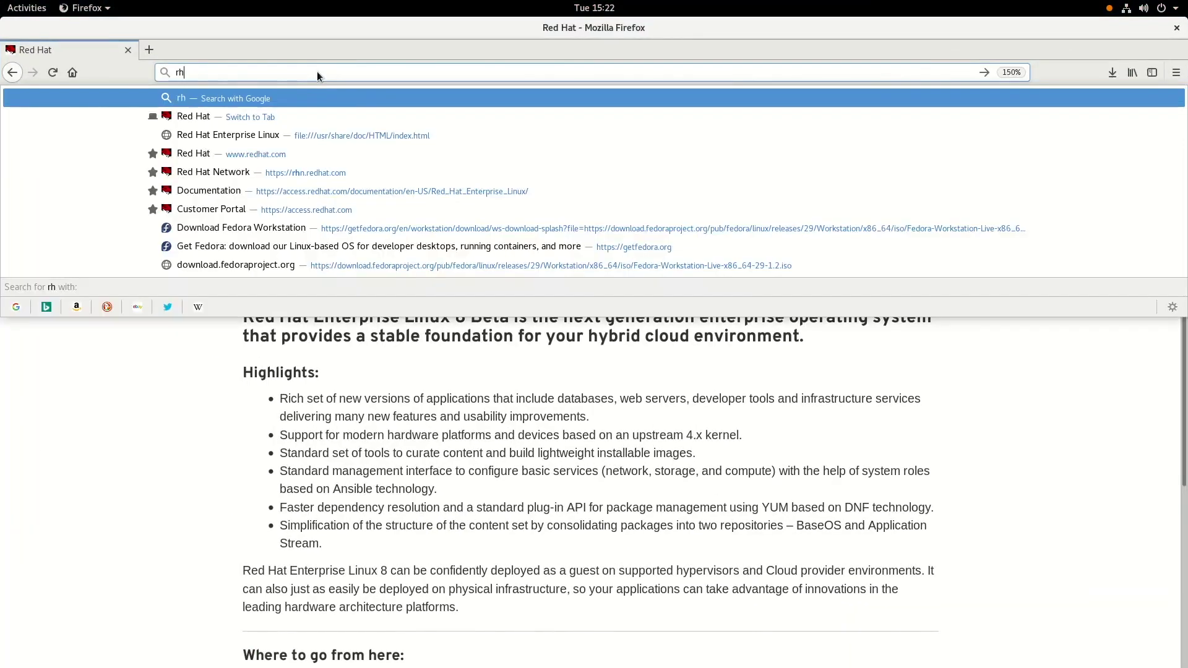
{"action": "type", "text": "el8beta"}
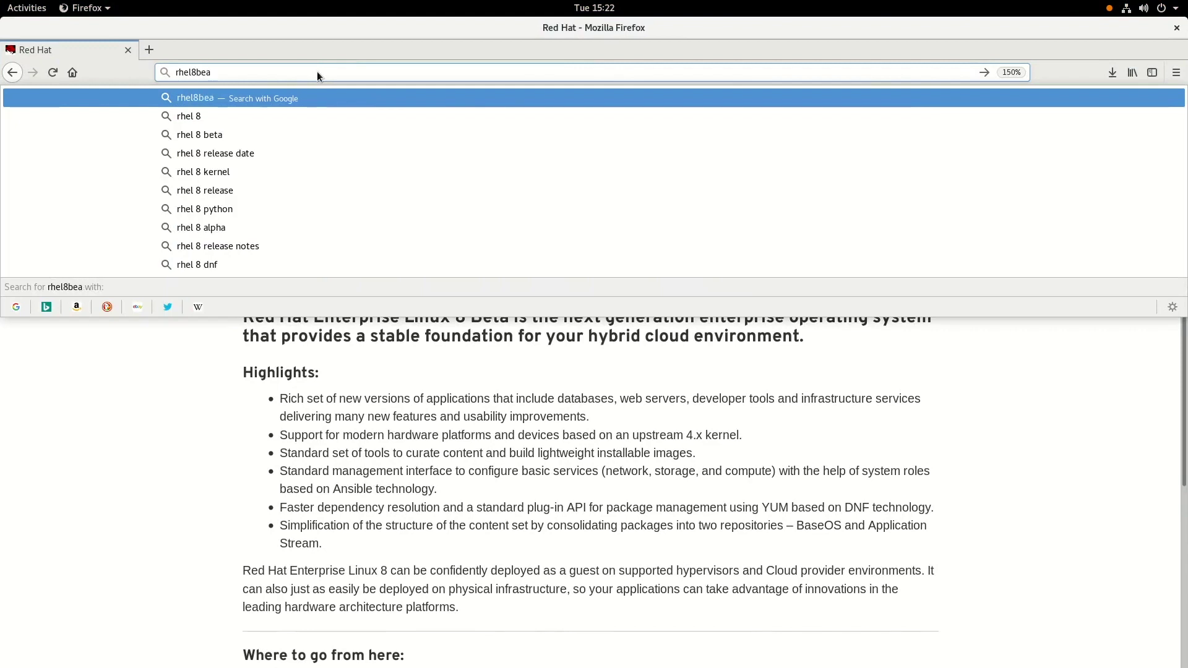
{"action": "type", "text": ".examplec.o"}
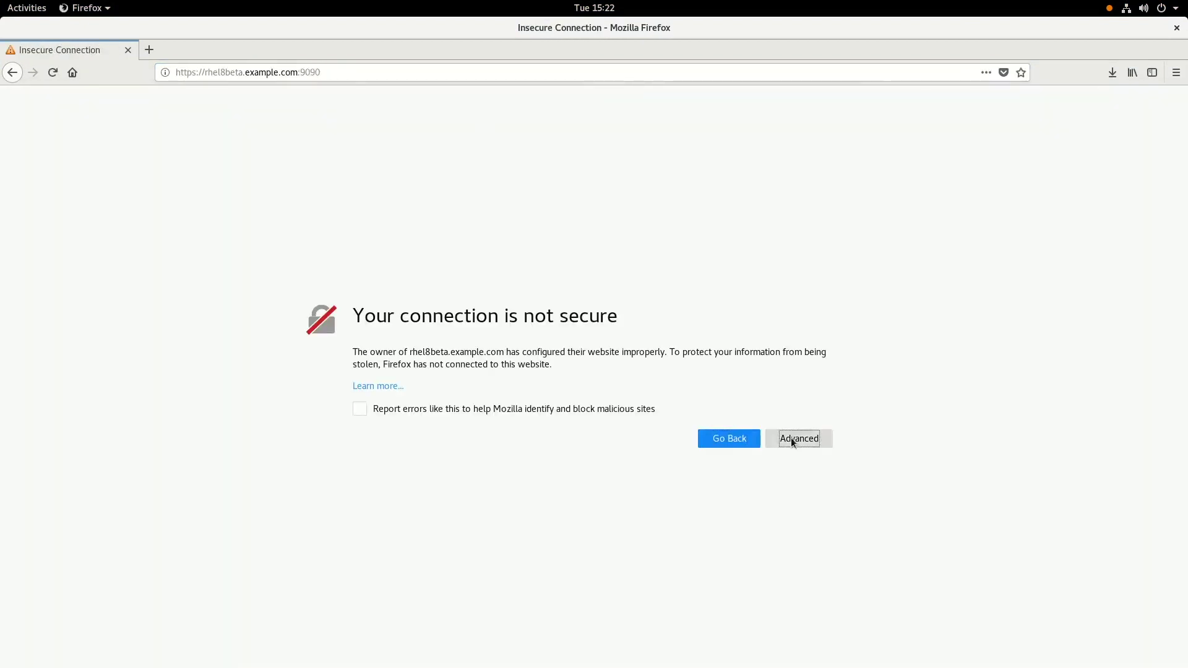
Step: Add a security exception for the site's untrusted certificate
{"action": "left_click", "coordinate": [791, 439]}
{"action": "scroll", "coordinate": [780, 622], "scroll_direction": "down", "scroll_amount": 1}
{"action": "left_click", "coordinate": [781, 620]}
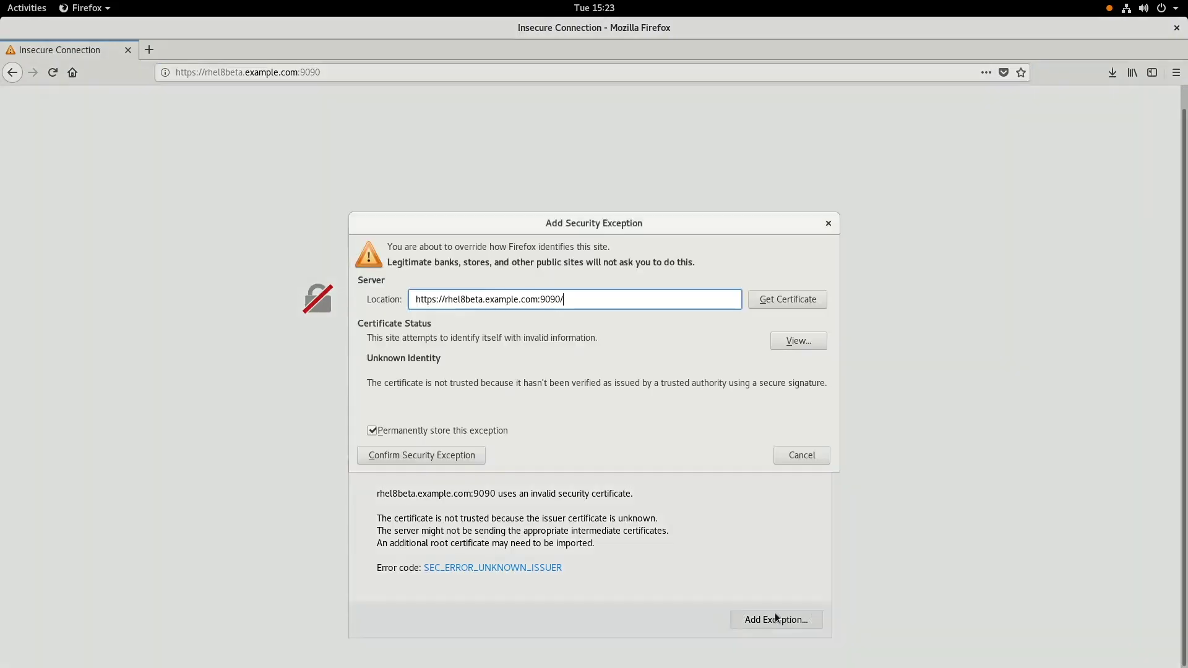
Step: Confirm the exception, log in as root with the admin password, and open Virtual Machines
{"action": "left_click", "coordinate": [439, 453]}
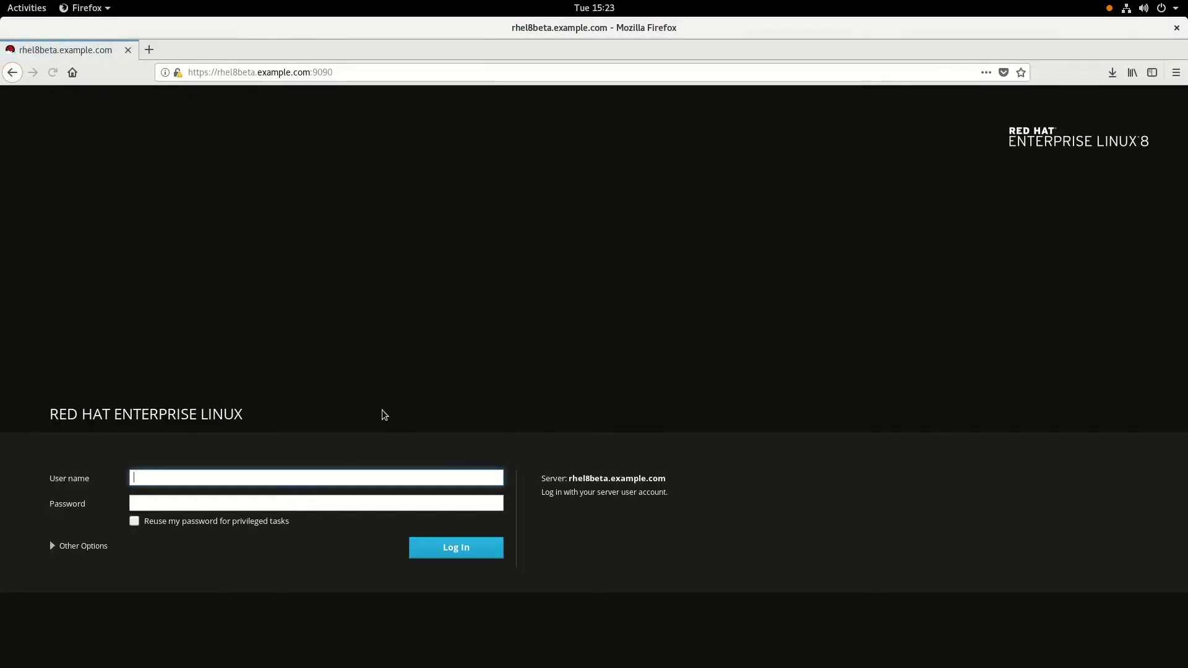
{"action": "type", "text": "root"}
{"action": "key", "text": "Tab"}
{"action": "type", "text": "redhat*******"}
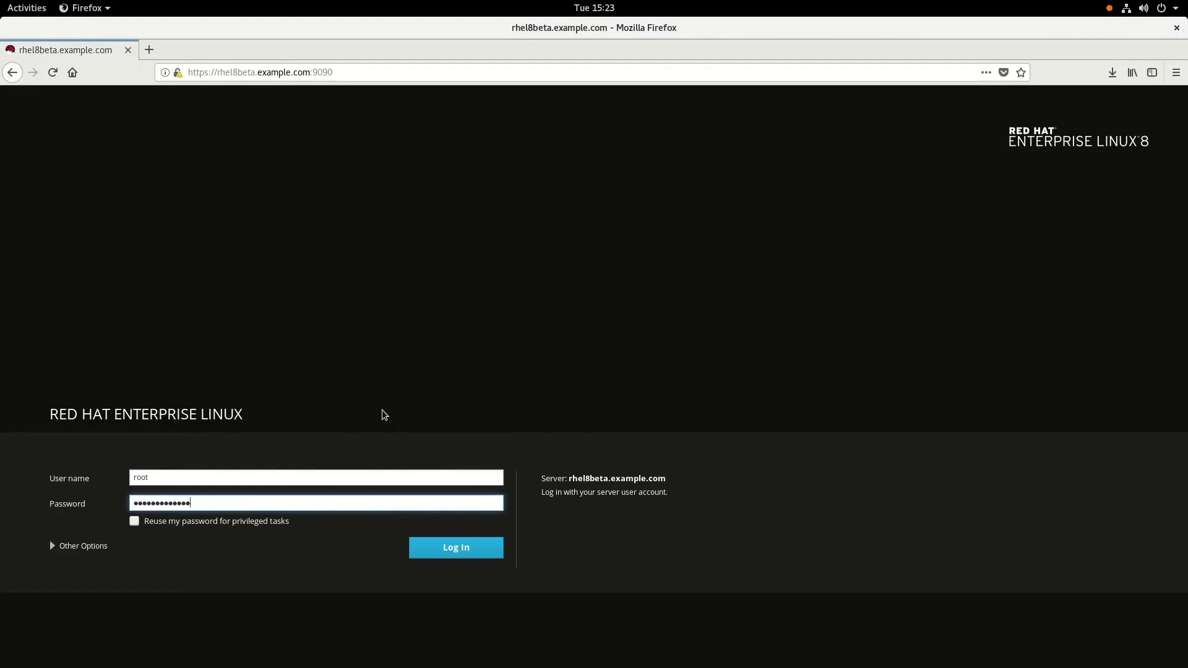
{"action": "key", "text": "Return"}
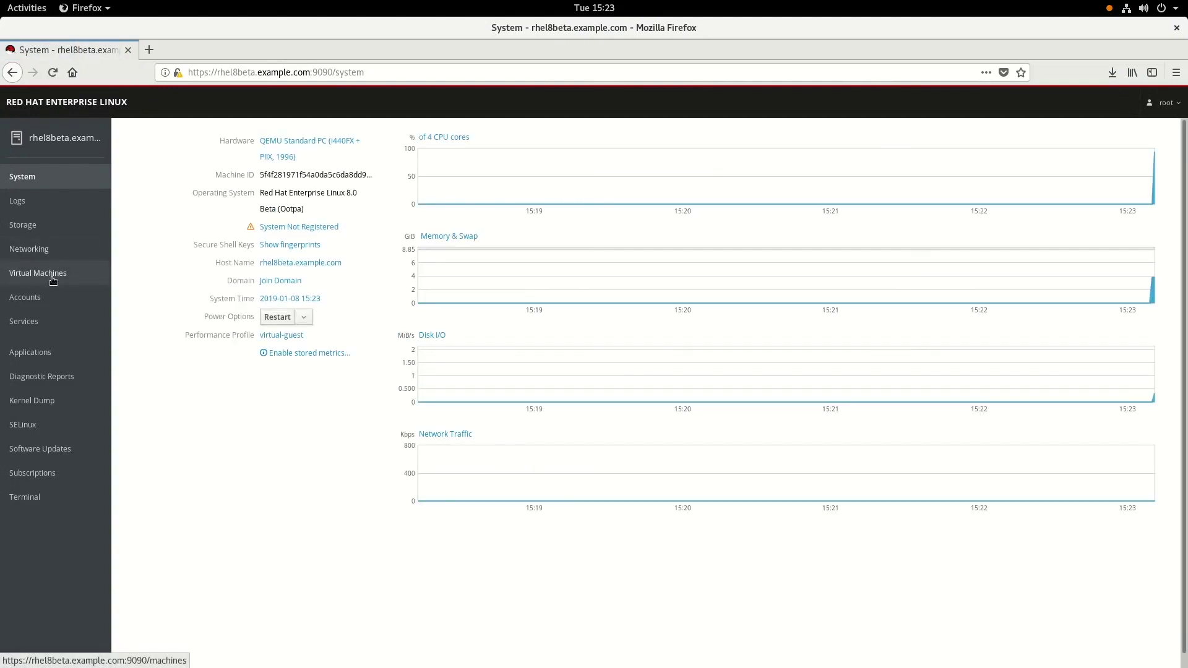
{"action": "left_click", "coordinate": [53, 279]}
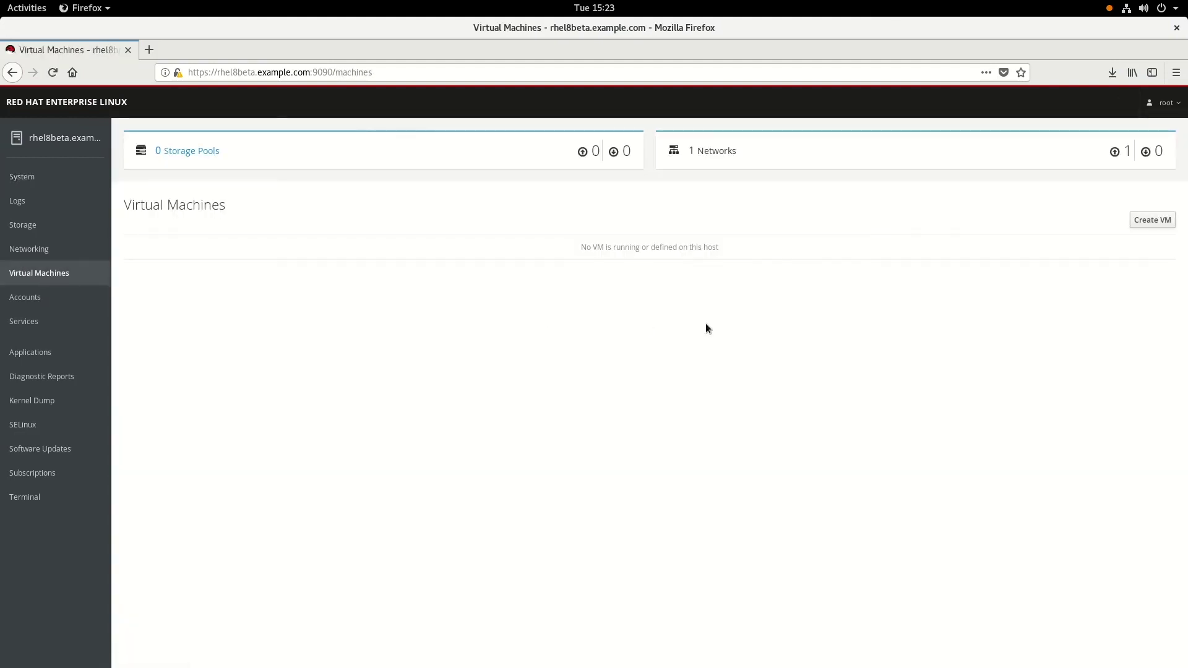
Step: Start a new VM named Fedora, using the Fedora Workstation Live ISO from /iso as source
{"action": "left_click", "coordinate": [1150, 221]}
{"action": "left_click", "coordinate": [644, 211]}
{"action": "type", "text": "Fedor"}
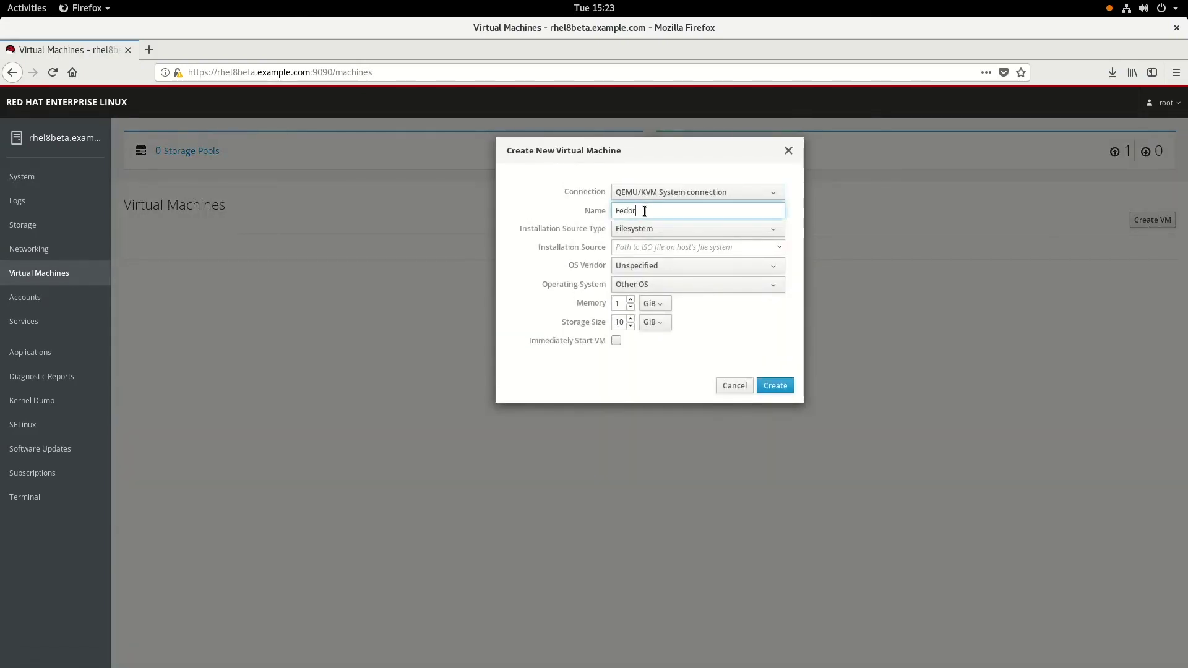
{"action": "type", "text": "a"}
{"action": "left_click", "coordinate": [674, 248]}
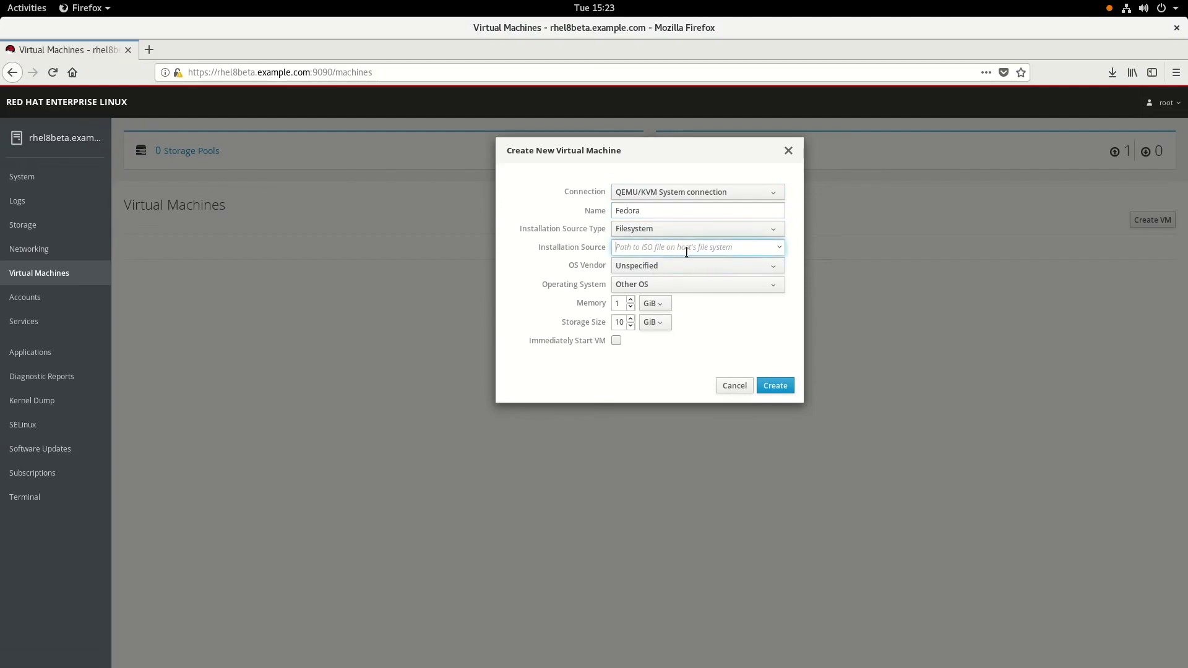
{"action": "type", "text": "/iso/F"}
{"action": "left_click", "coordinate": [628, 269]}
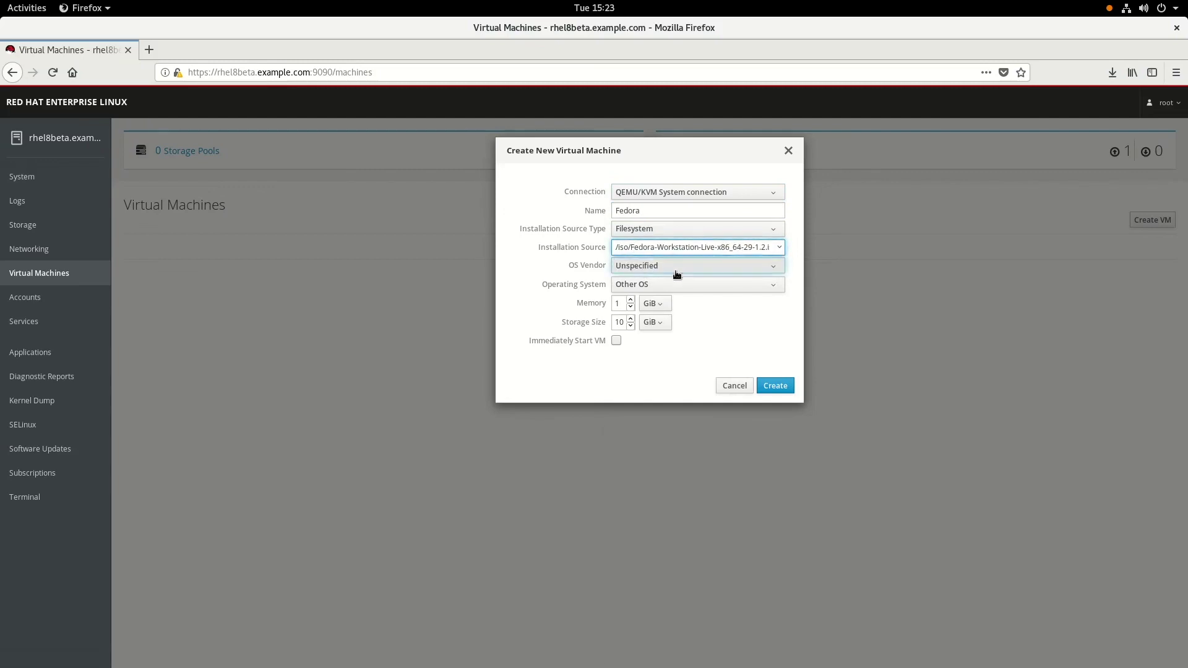
Step: Set vendor Fedora Project, OS Fedora 29, memory 2 GiB, start immediately, and create the VM
{"action": "left_click", "coordinate": [678, 267]}
{"action": "left_click", "coordinate": [658, 429]}
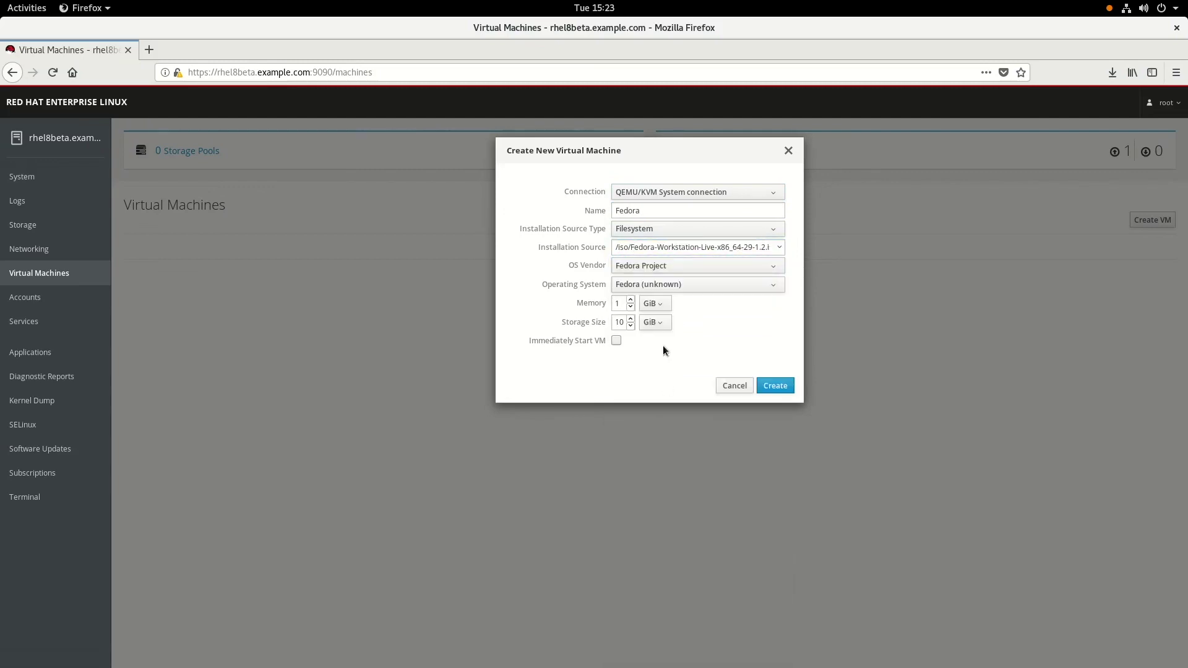
{"action": "left_click", "coordinate": [646, 285]}
{"action": "left_click", "coordinate": [637, 318]}
{"action": "double_click", "coordinate": [620, 304]}
{"action": "type", "text": "2"}
{"action": "left_click", "coordinate": [617, 340]}
{"action": "left_click", "coordinate": [776, 389]}
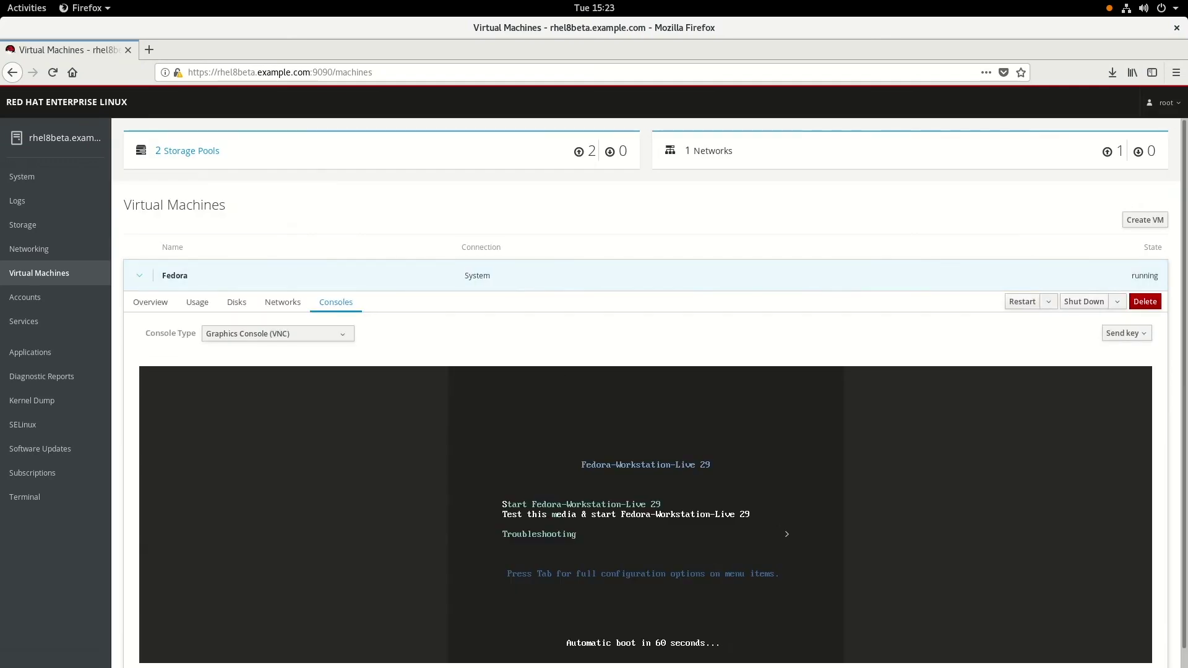
Step: Boot Start Fedora-Workstation-Live 29, then review the VM's Overview and Usage (0.37 of 2 GiB memory)
{"action": "key", "text": "Up"}
{"action": "key", "text": "Return"}
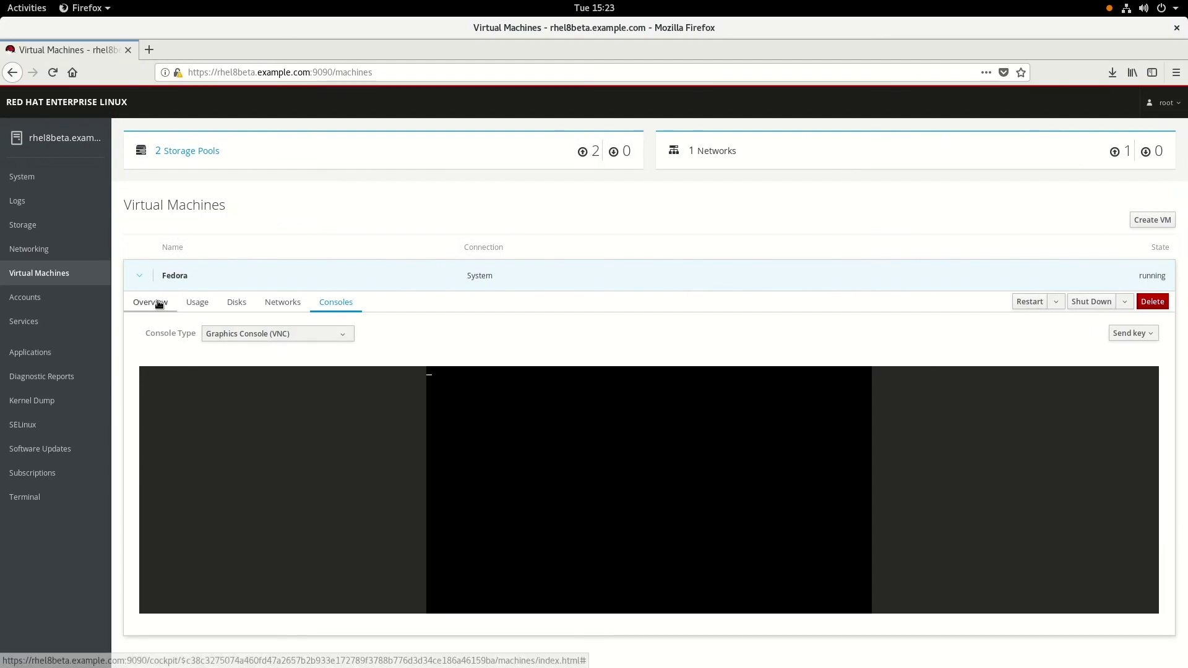
{"action": "left_click", "coordinate": [158, 301]}
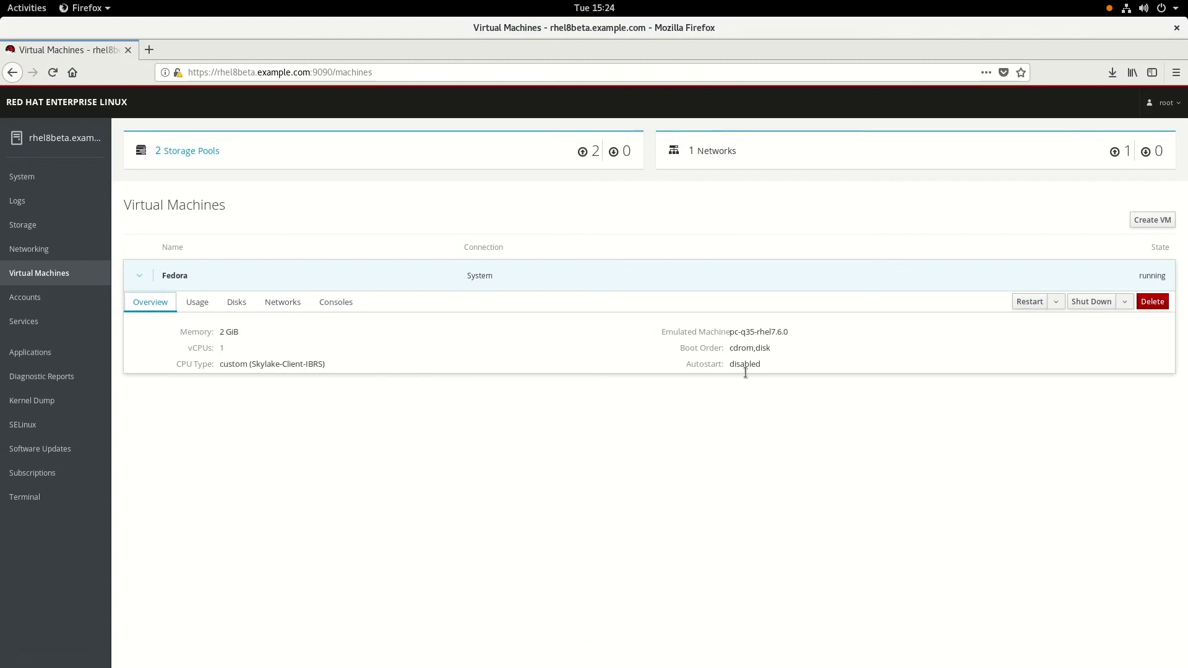
{"action": "left_click", "coordinate": [195, 302]}
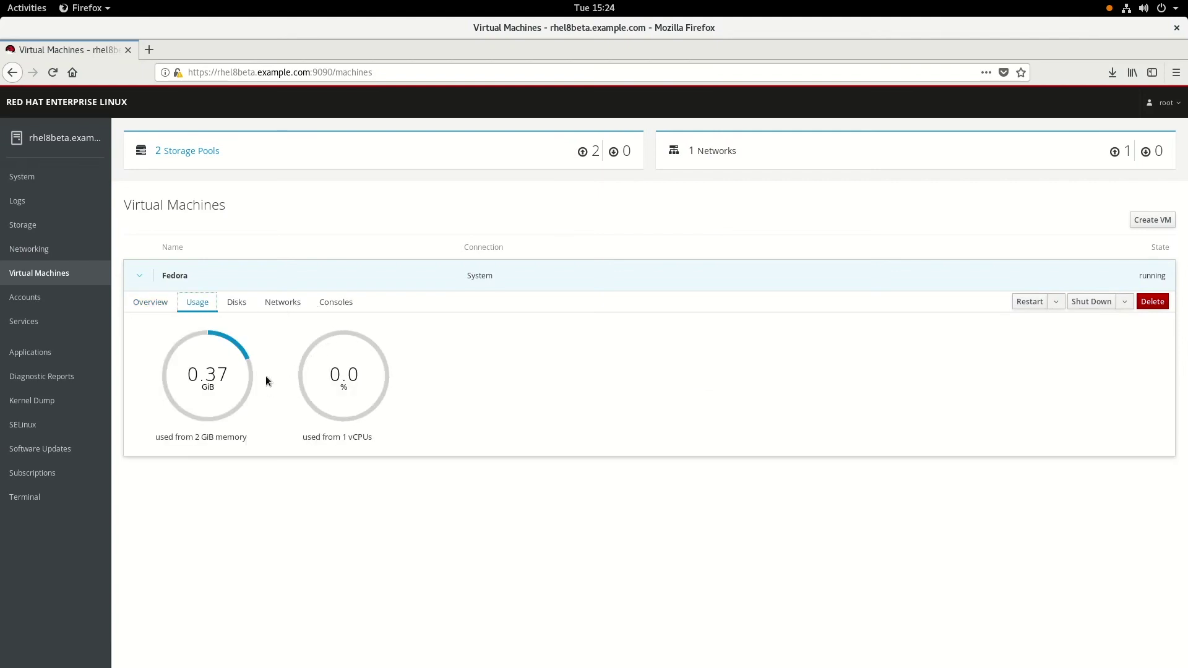
Step: Review the VM's Disks tab, opening and cancelling the Add Disk form
{"action": "left_click", "coordinate": [235, 303]}
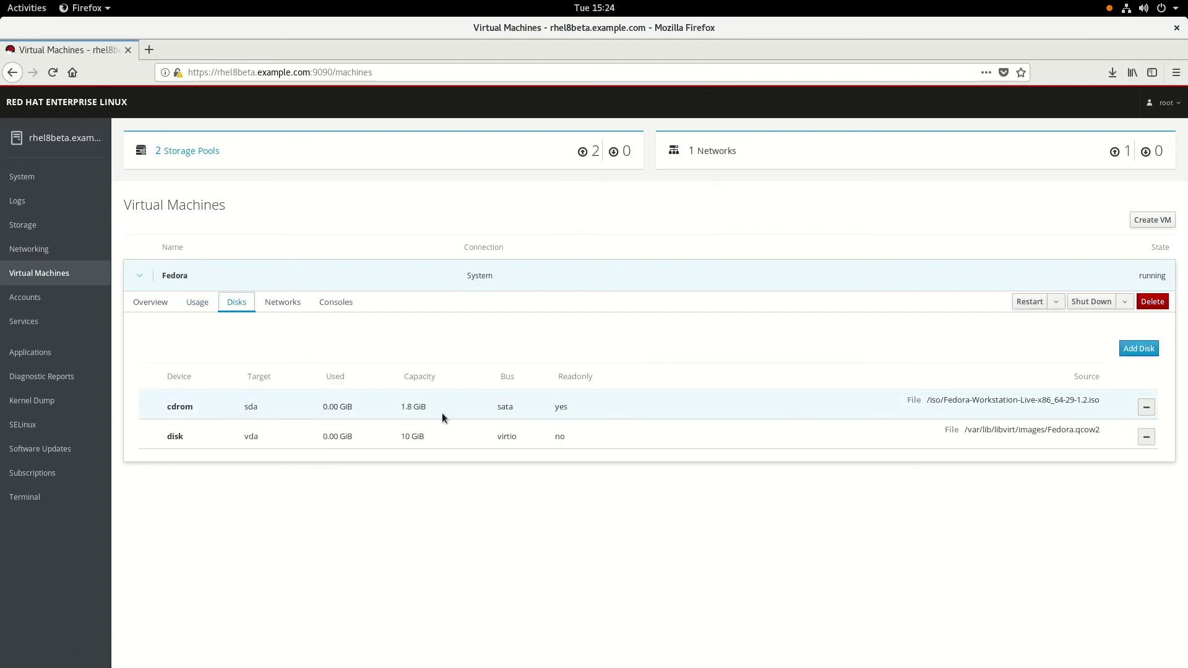
{"action": "left_click", "coordinate": [1138, 350]}
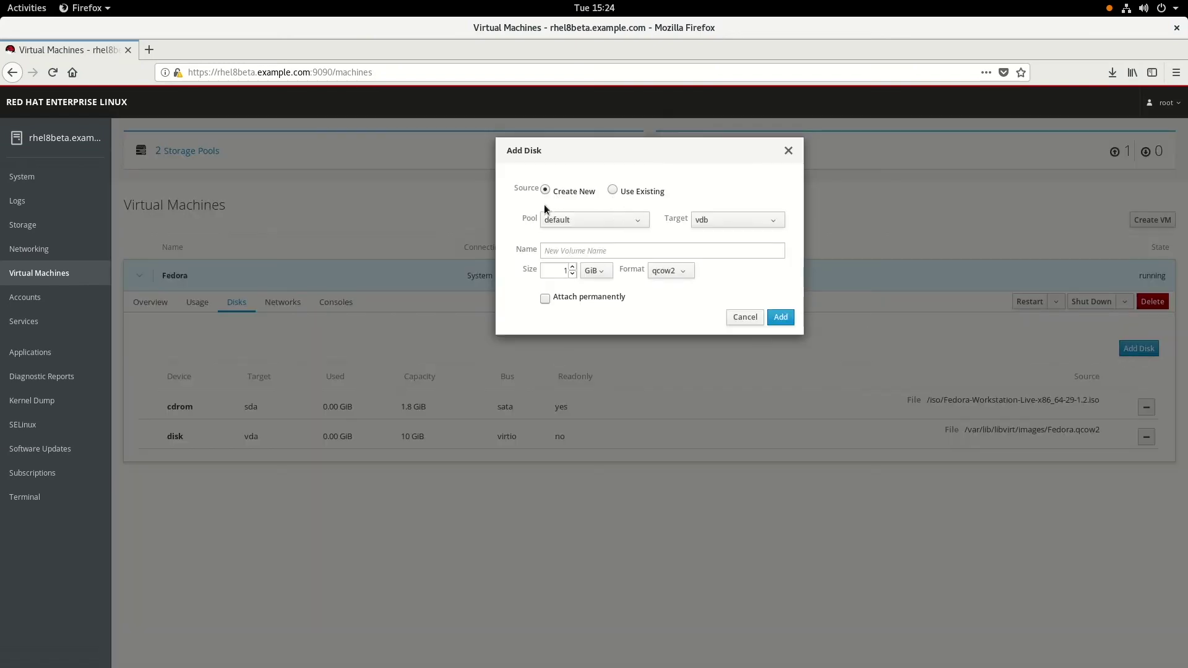
{"action": "left_click", "coordinate": [745, 316]}
Step: Review the Networks tab and open the network interface's edit settings
{"action": "left_click", "coordinate": [283, 303]}
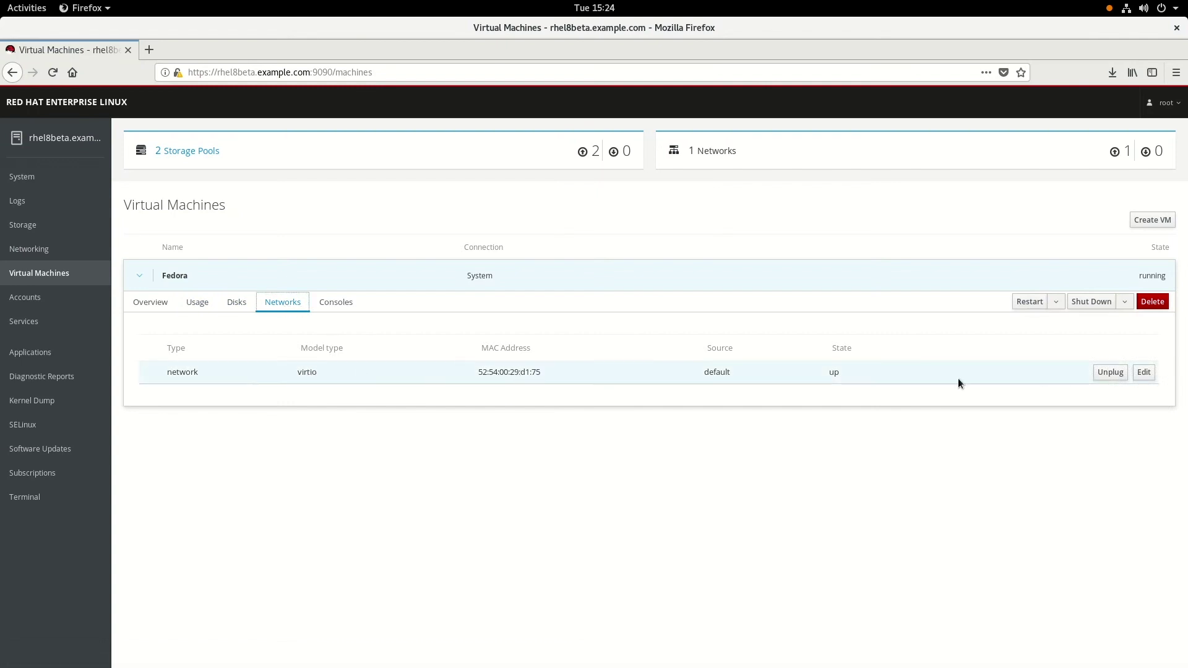
{"action": "left_click", "coordinate": [1143, 372]}
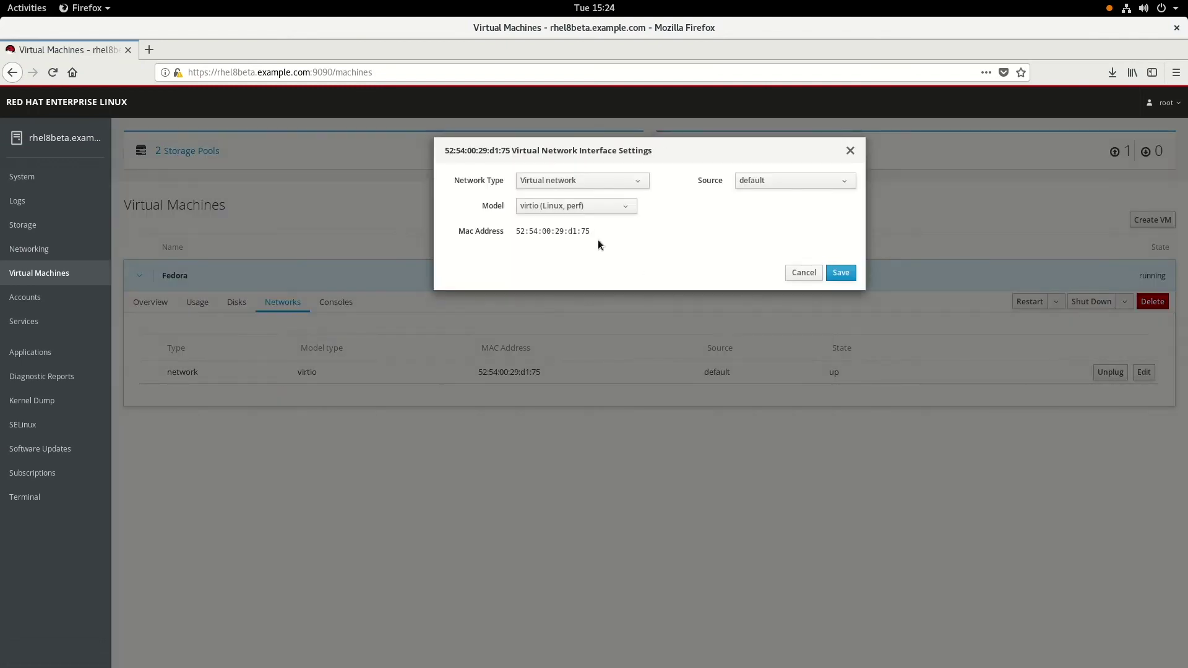
{"action": "left_click", "coordinate": [793, 182]}
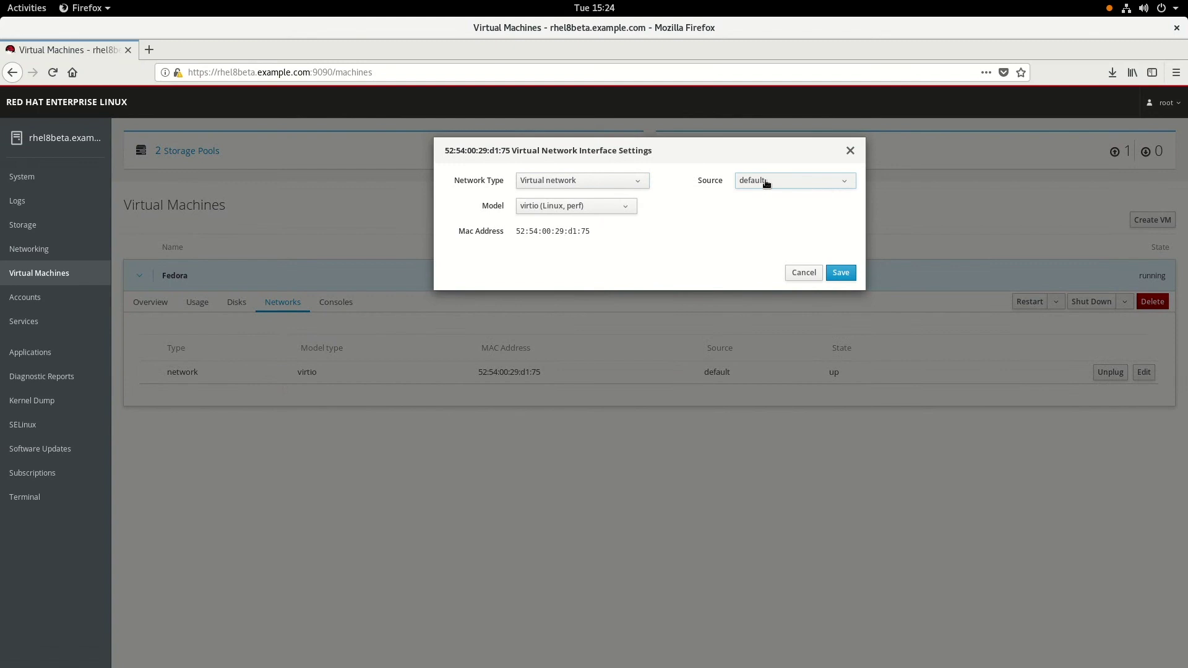
Step: Cancel the network dialog, set Console Type to Graphics Console in Desktop Viewer, and launch Remote Viewer
{"action": "left_click", "coordinate": [803, 273]}
{"action": "left_click", "coordinate": [338, 302]}
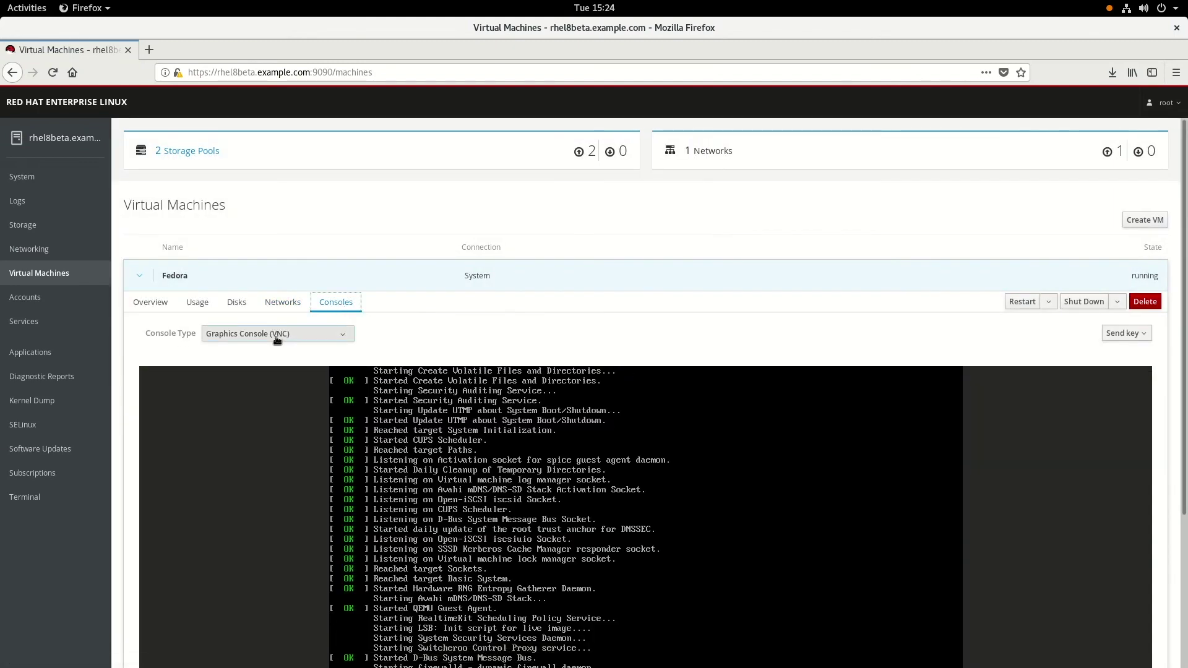
{"action": "left_click", "coordinate": [276, 335]}
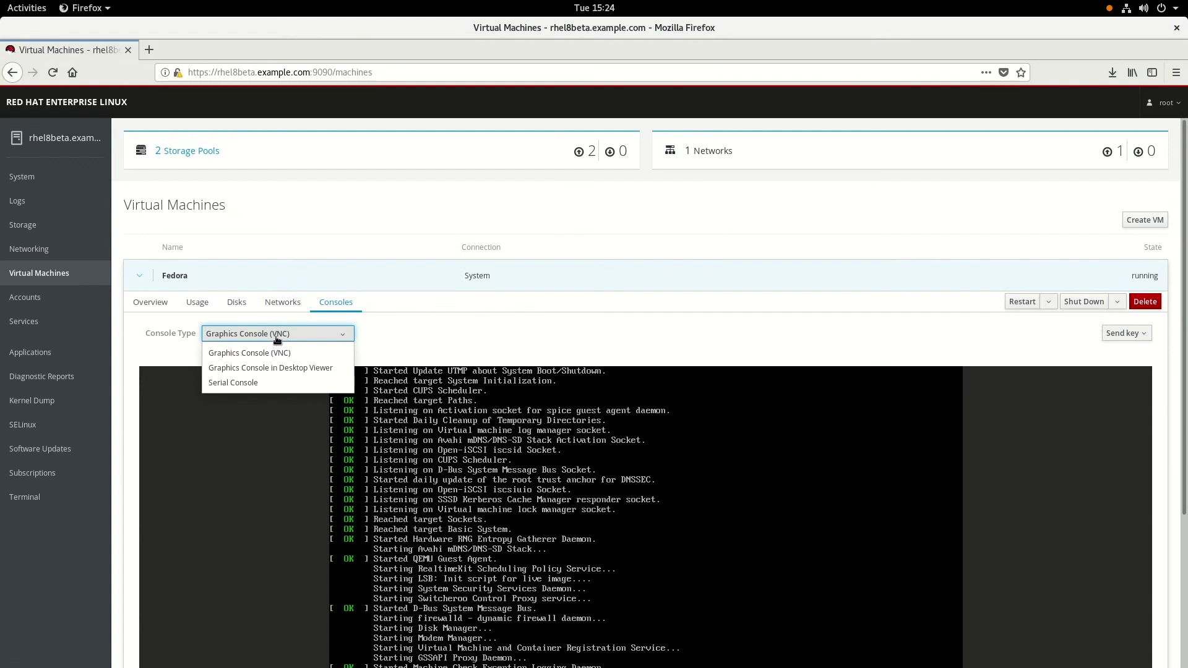
{"action": "left_click", "coordinate": [276, 369]}
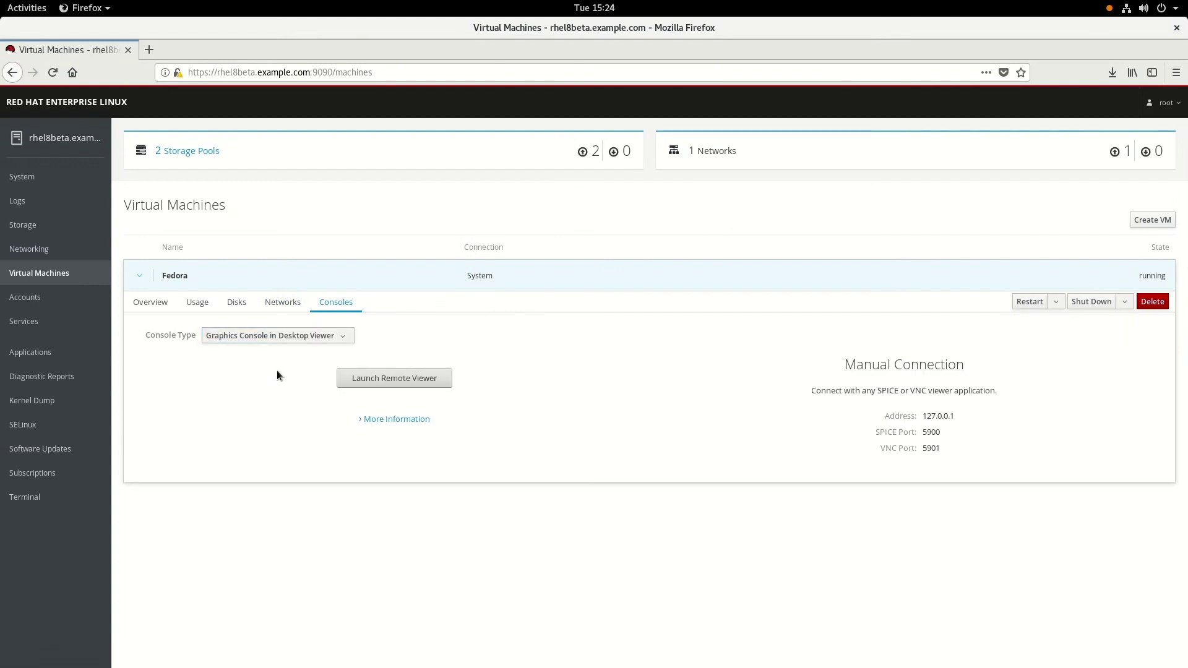
{"action": "left_click", "coordinate": [428, 384]}
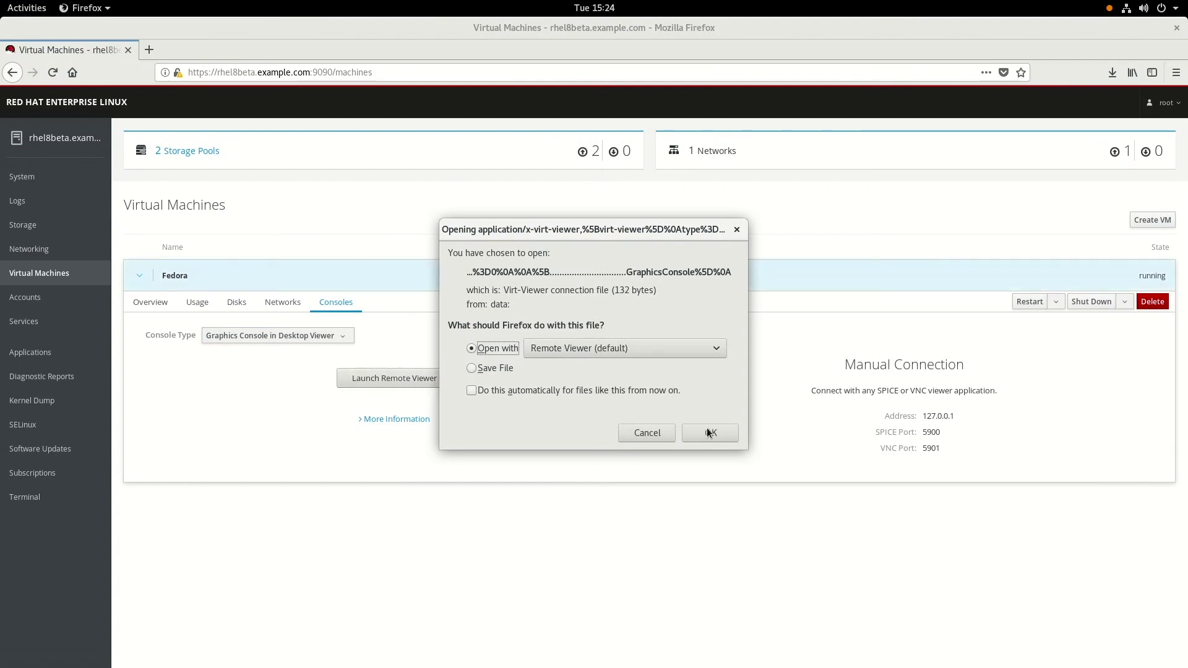
Step: Open the connection file in Remote Viewer, accept the shortcut-inhibit prompt, and maximize the console window
{"action": "left_click", "coordinate": [711, 432]}
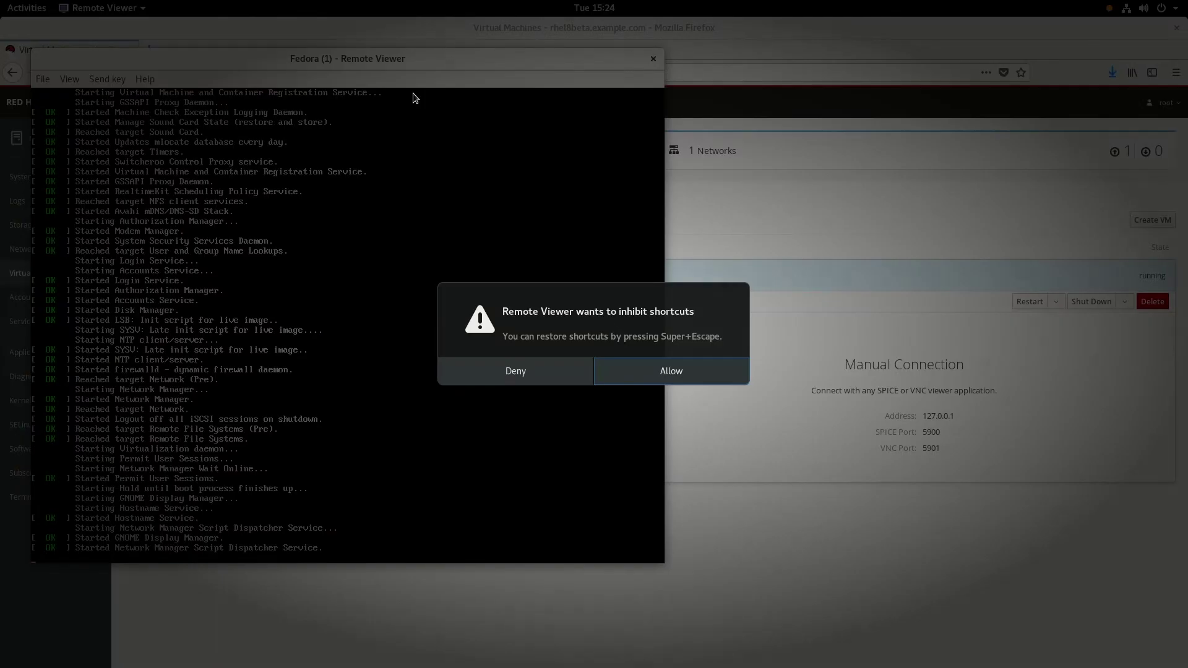
{"action": "key", "text": "Return"}
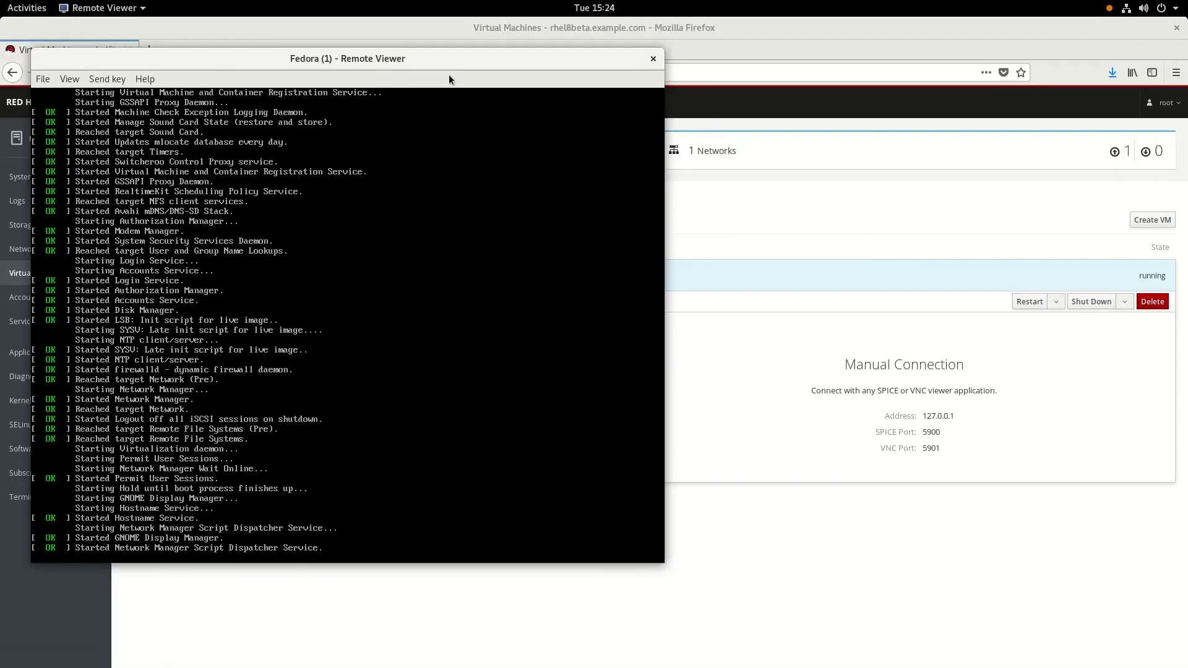
{"action": "double_click", "coordinate": [458, 64]}
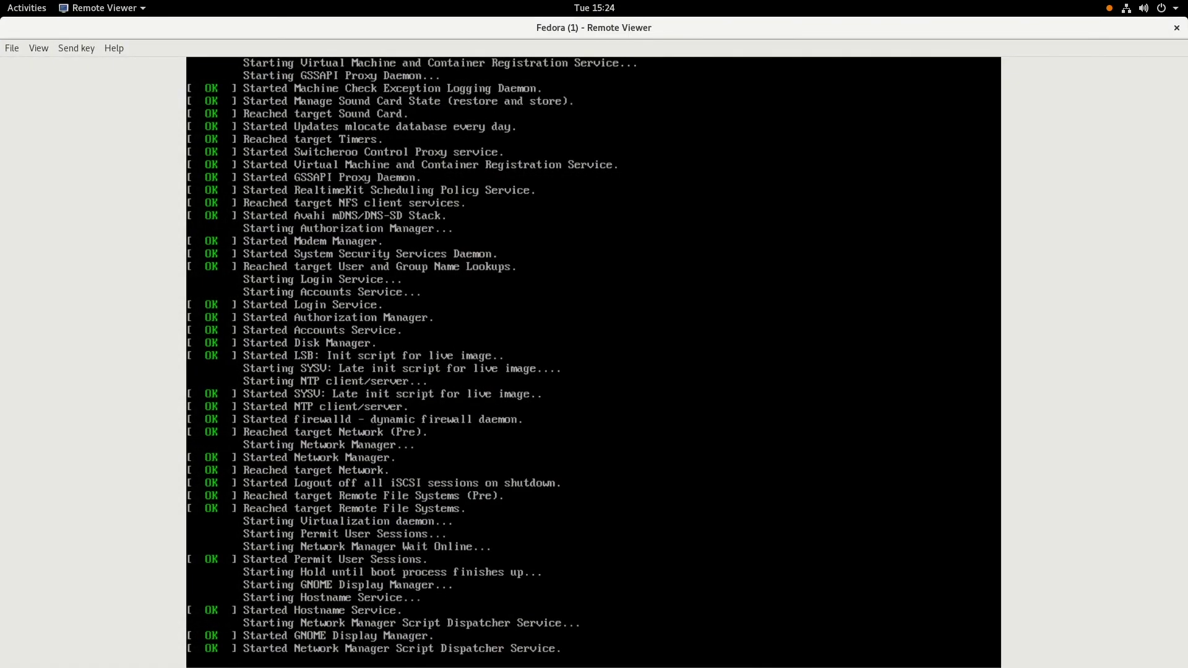